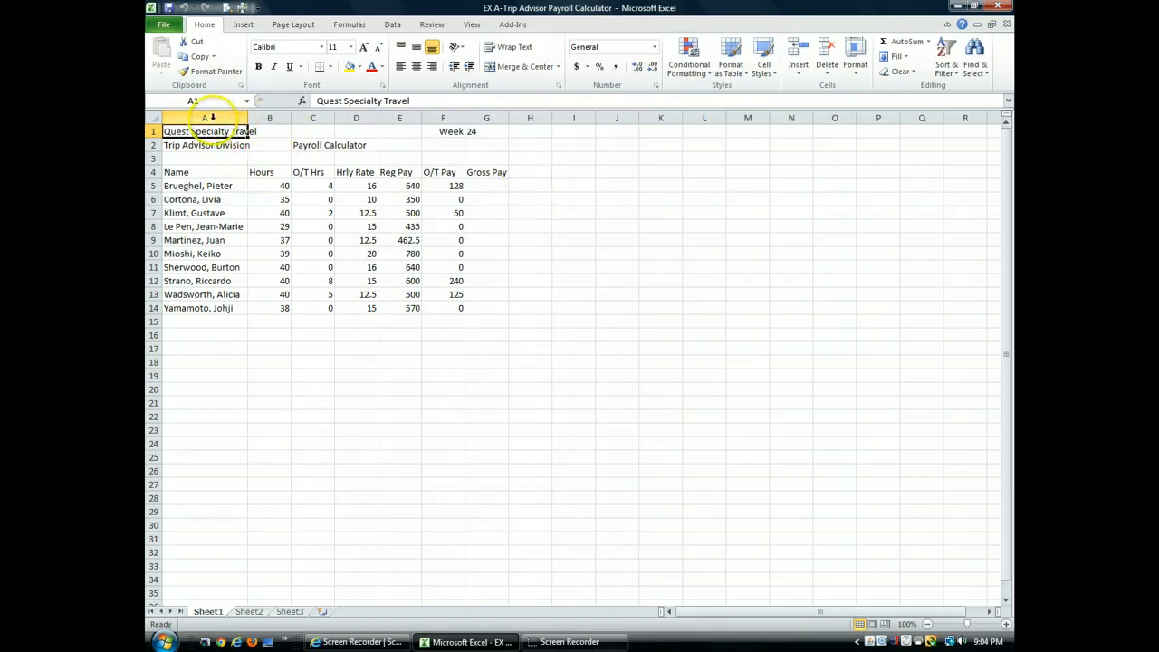
click(199, 318)
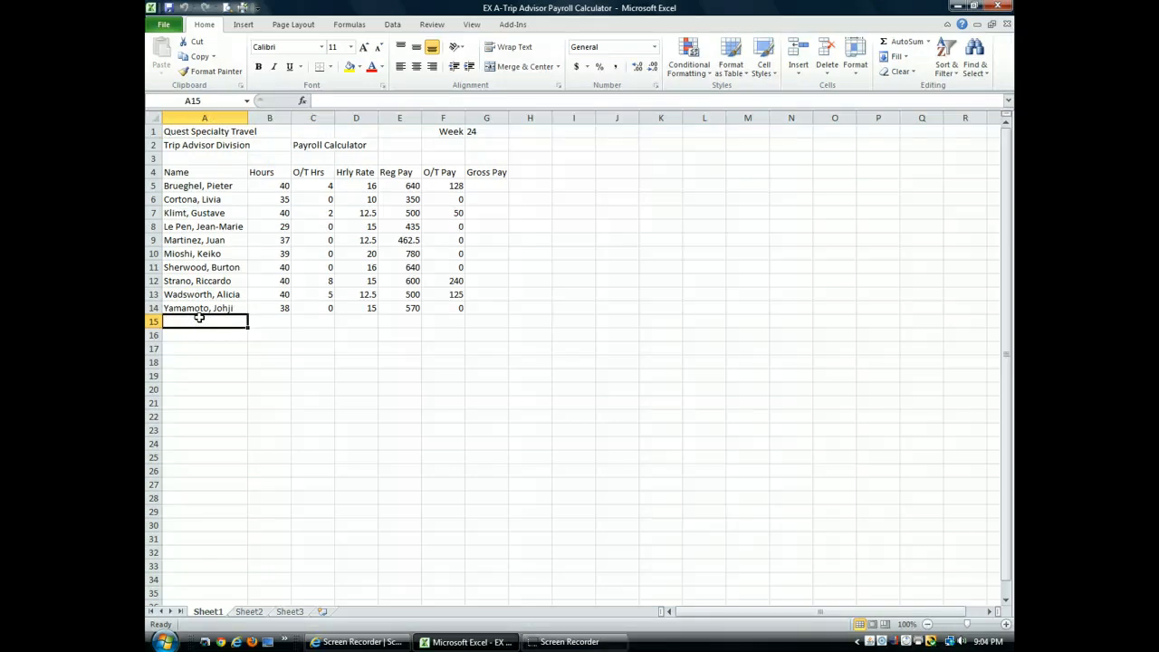
click(317, 359)
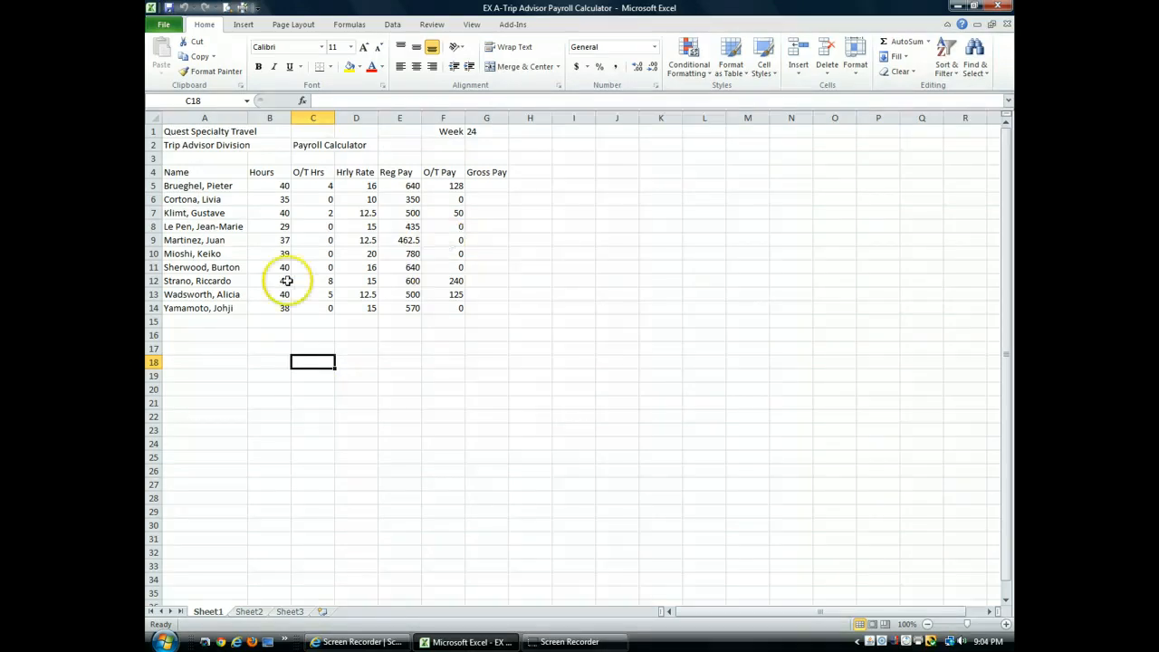
click(286, 323)
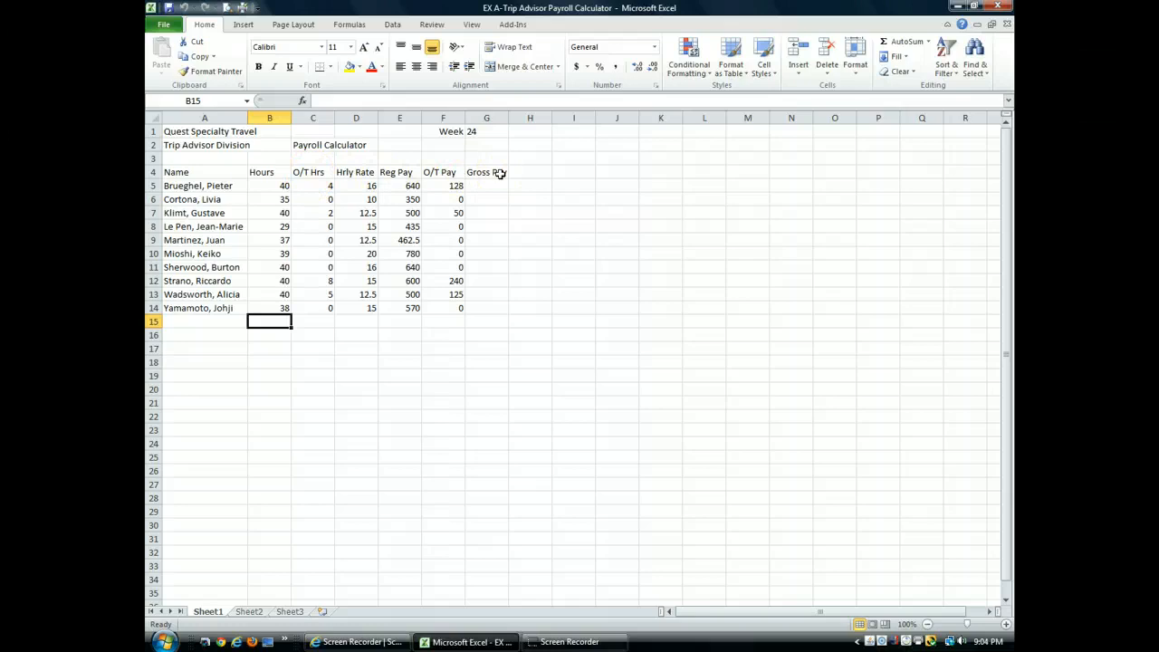
click(331, 294)
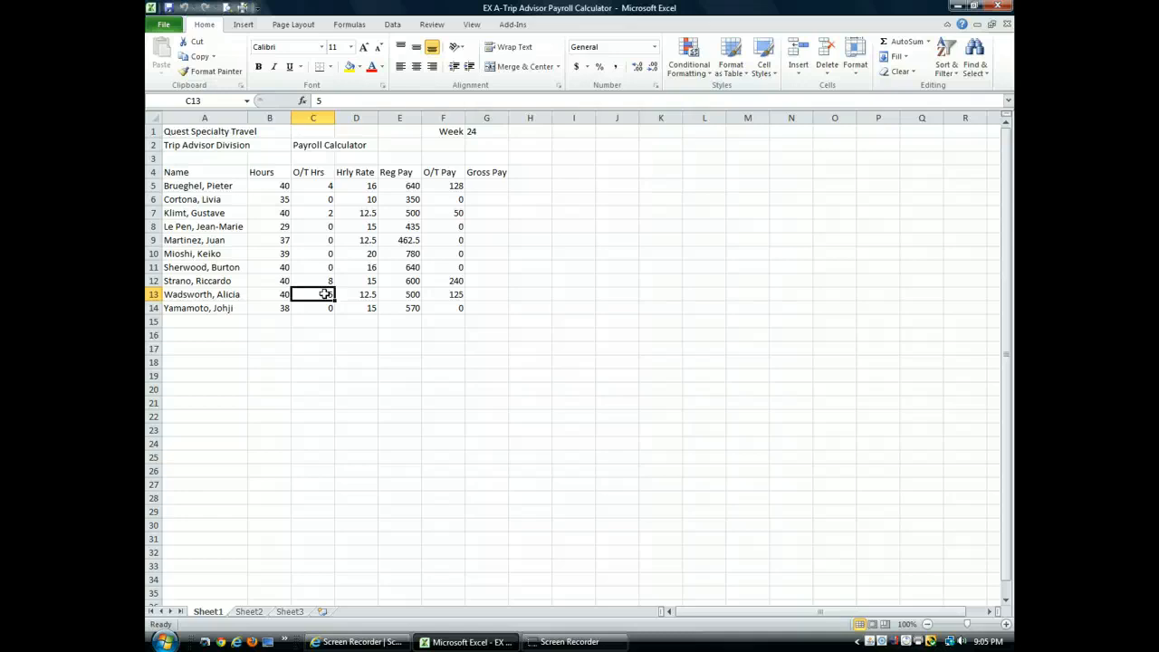
Enter the label Totals in cell A15 below the employee names
click(226, 321)
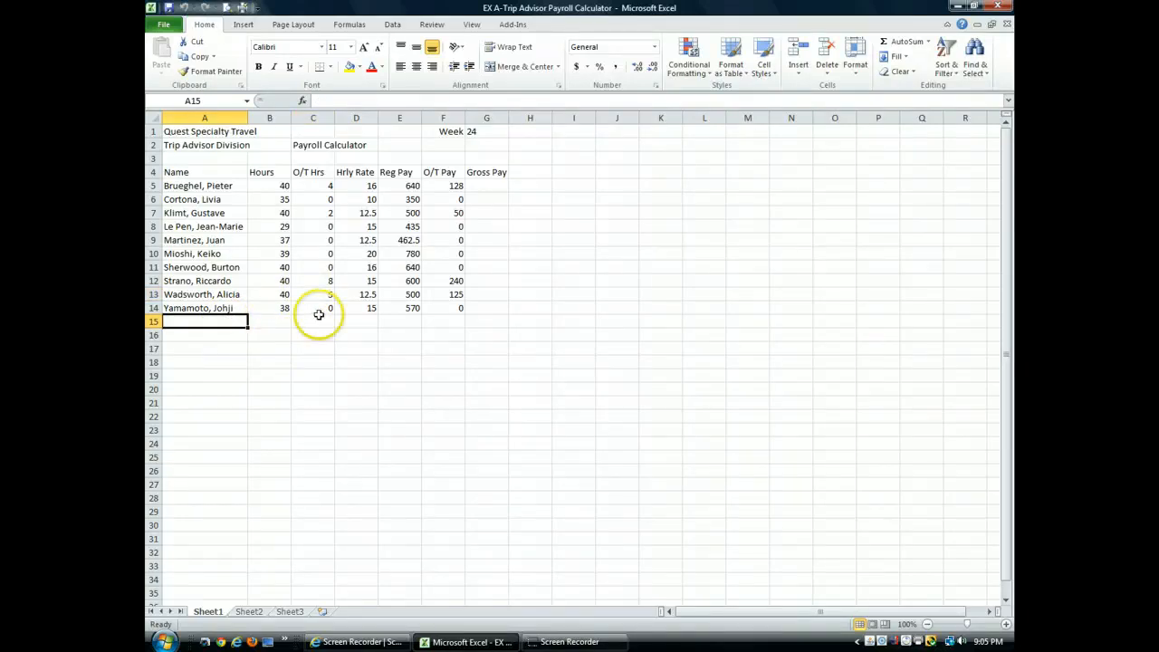
click(325, 100)
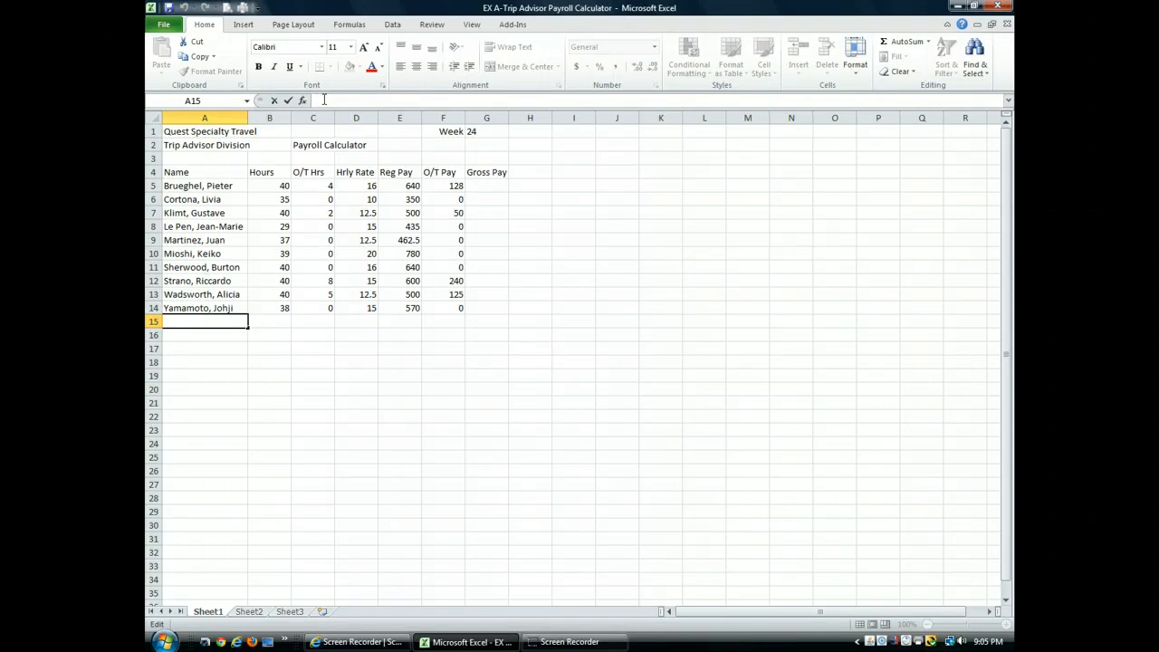
text(Totals)
click(287, 103)
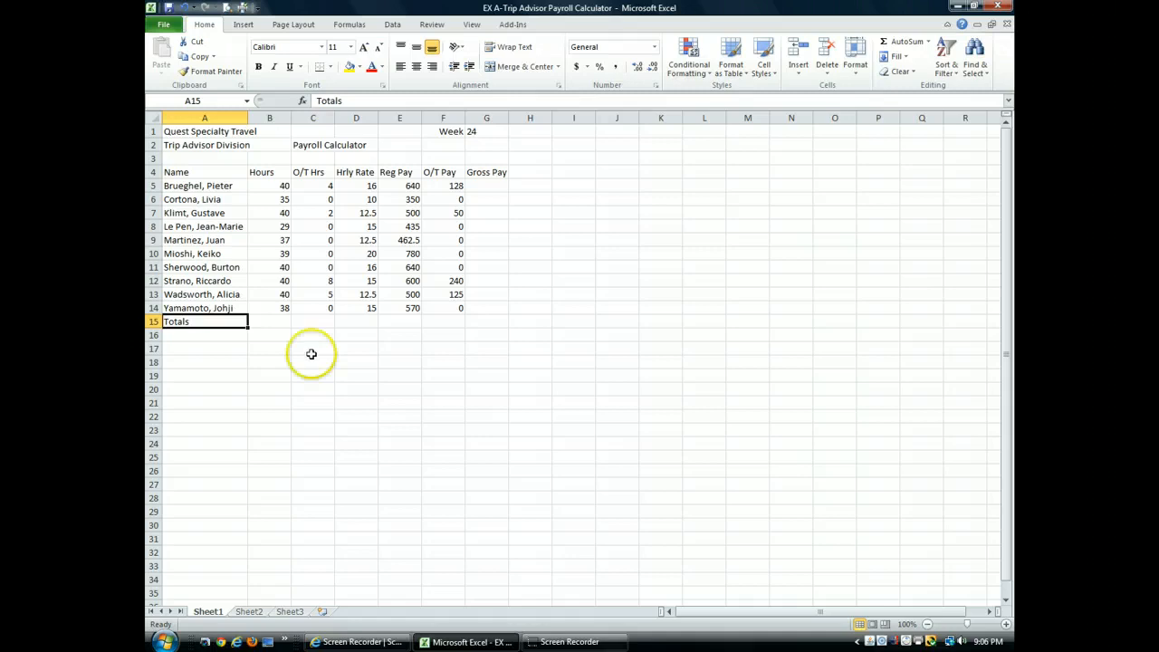
click(278, 320)
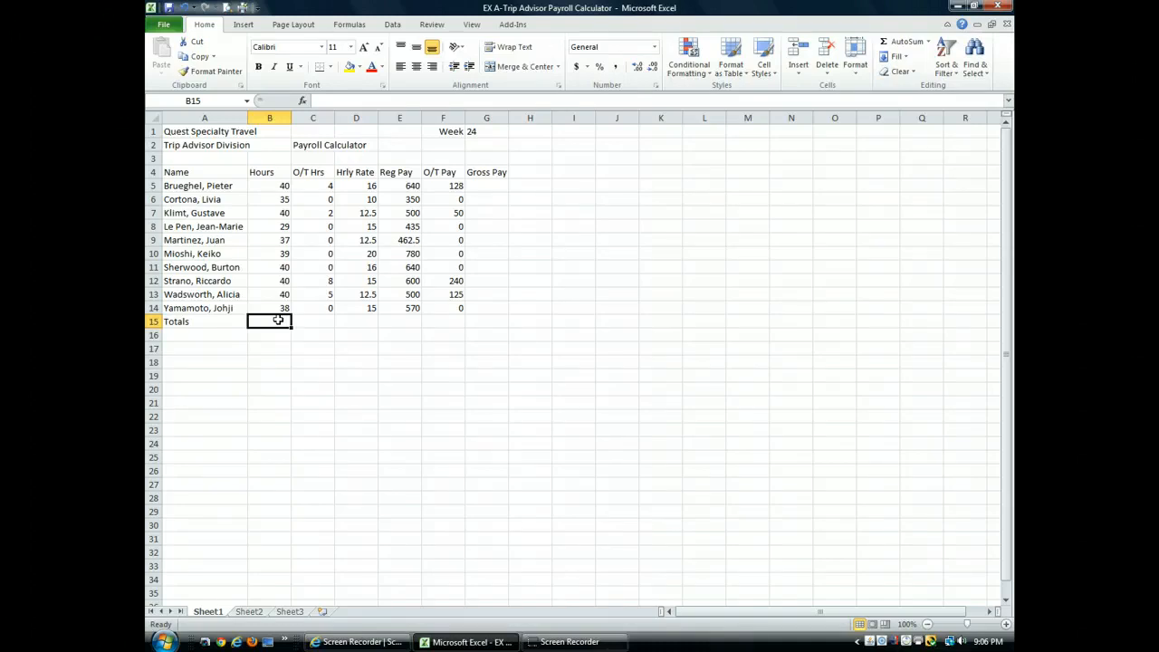
text(=b)
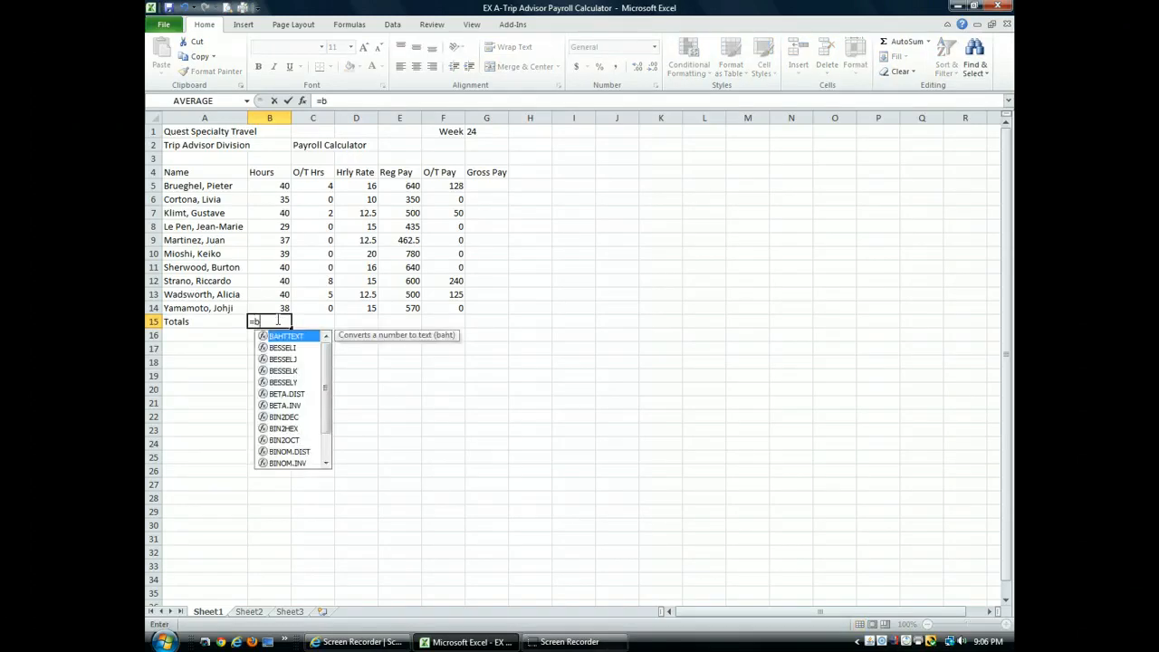
text(5+b6+)
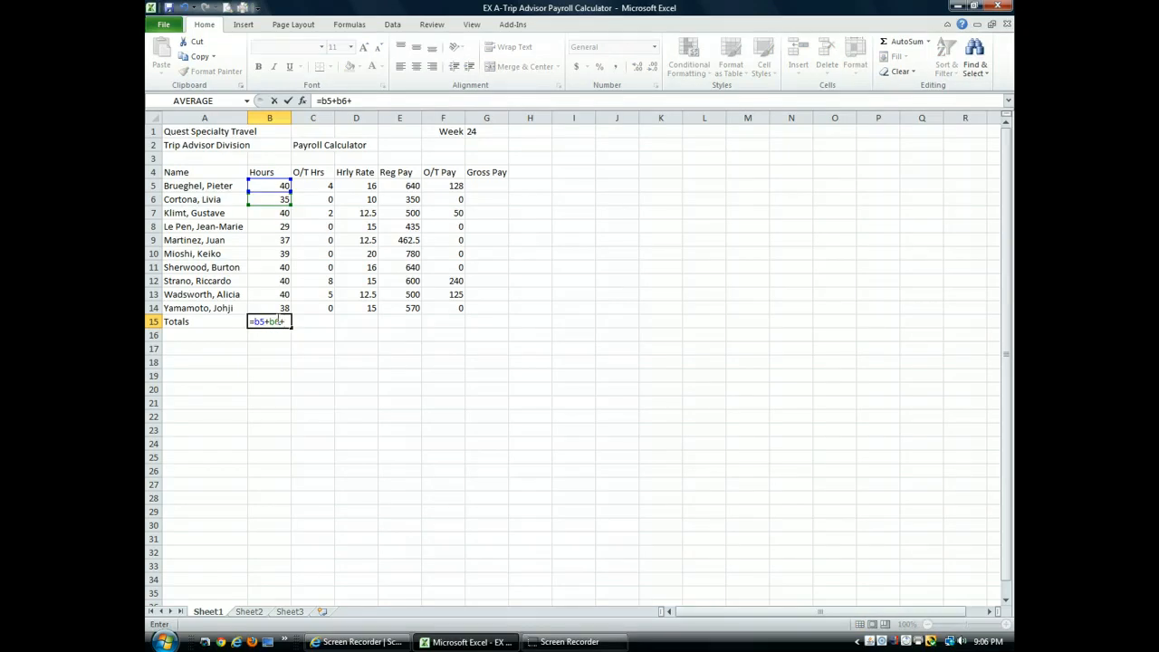
text(b7)
key(Escape)
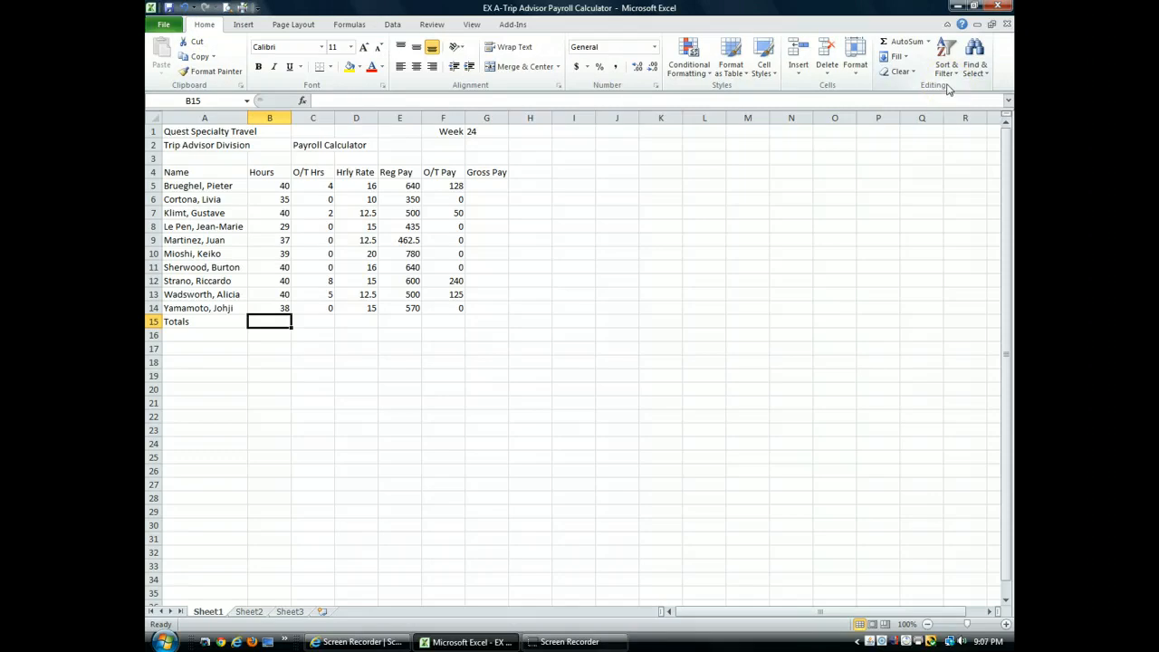
Total the Hours column in cell B15 with AutoSum over the range B5:B14
click(906, 42)
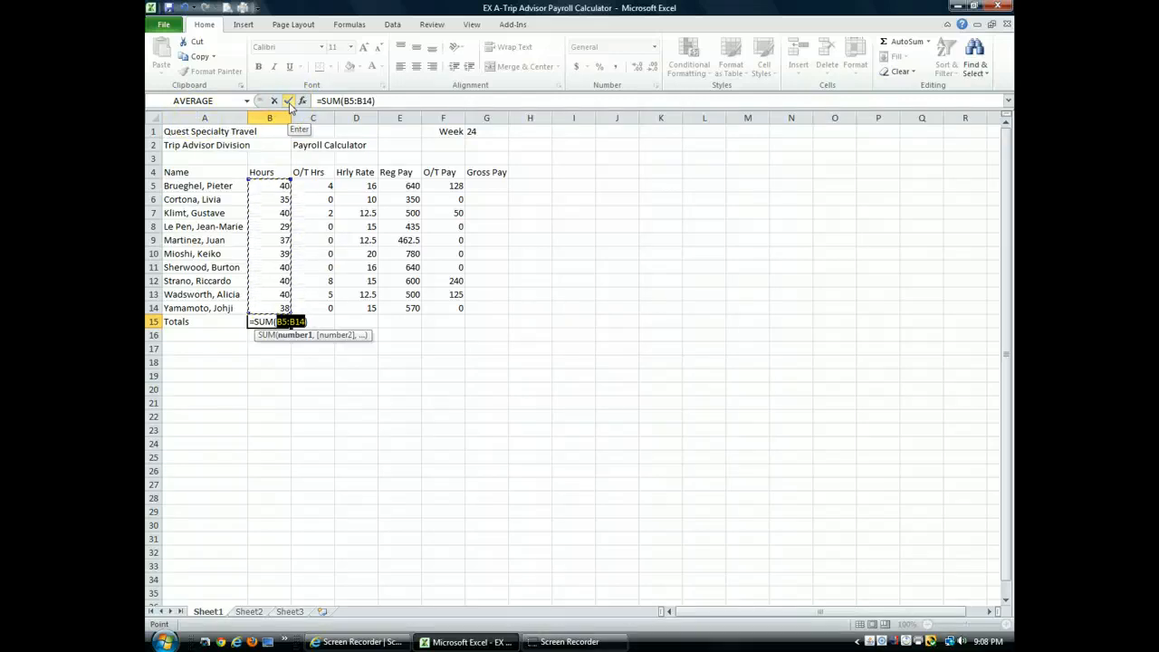
key(Return)
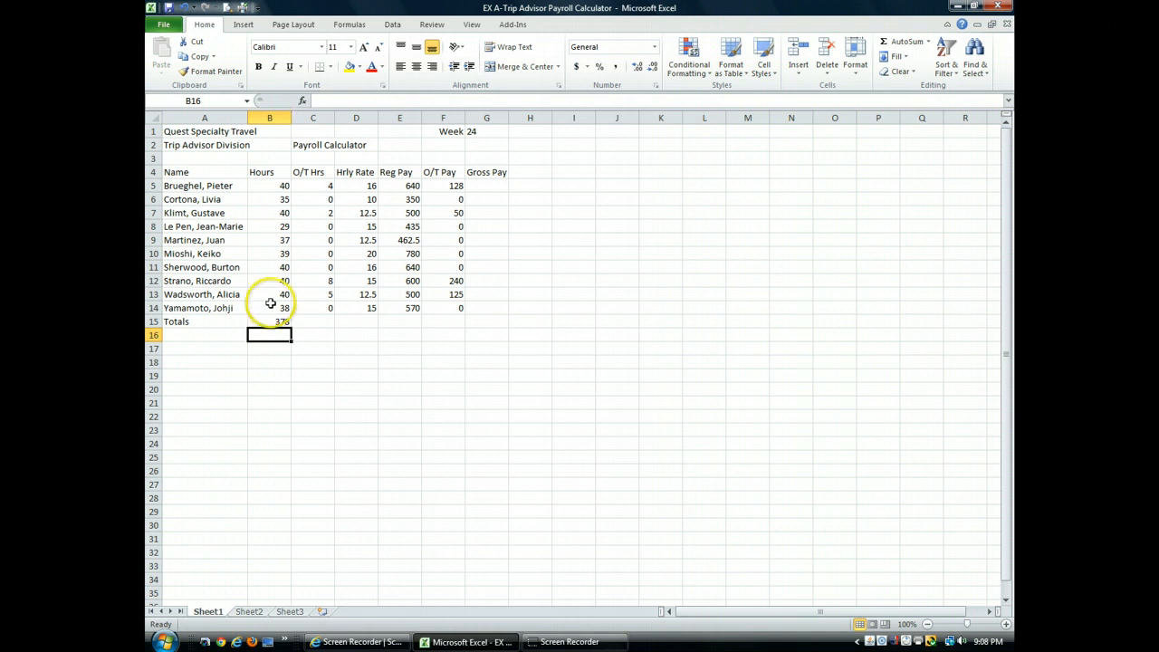
Set the overtime hours in C13 to 6 and inspect the pay formulas in E13 and F13
click(316, 294)
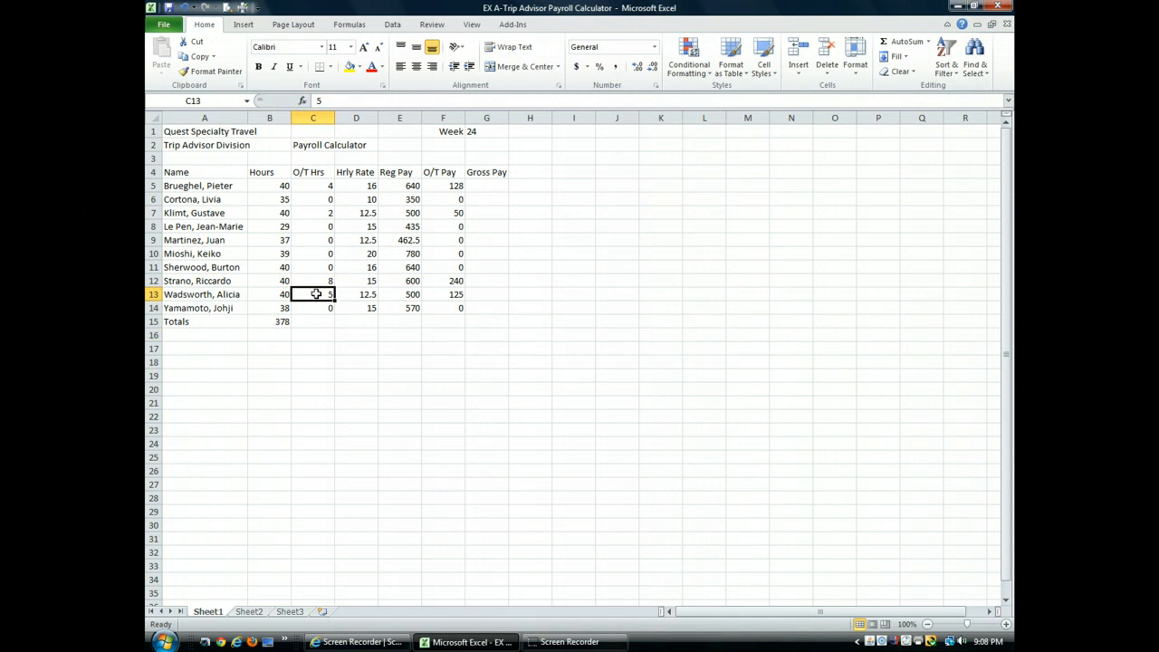
text(6)
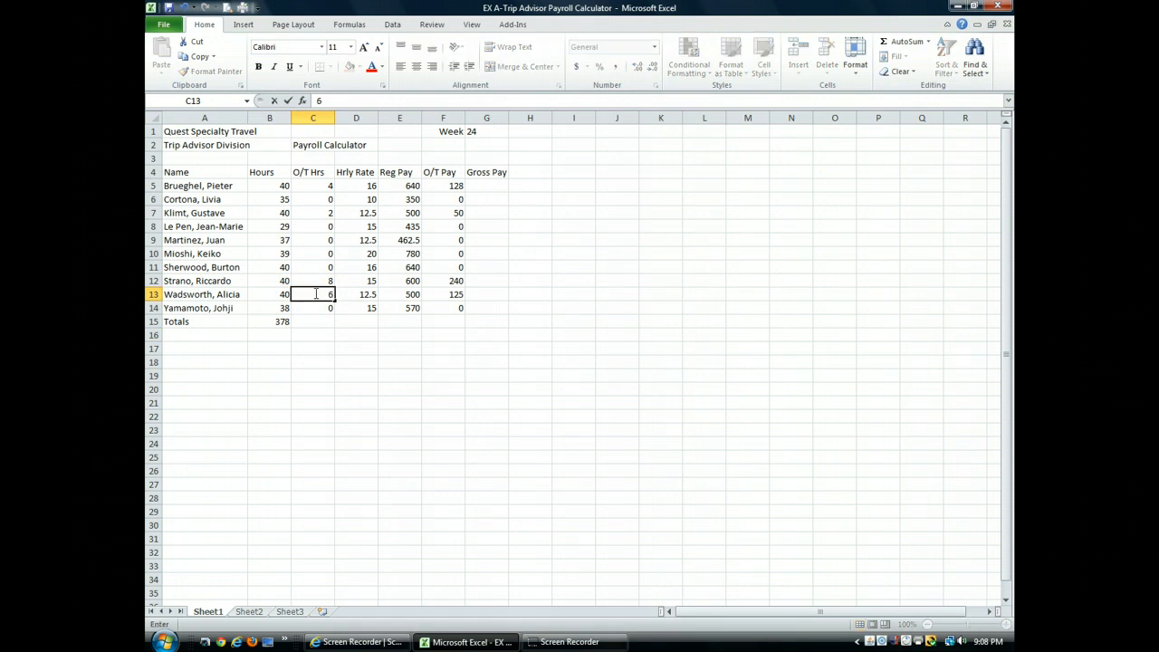
key(Return)
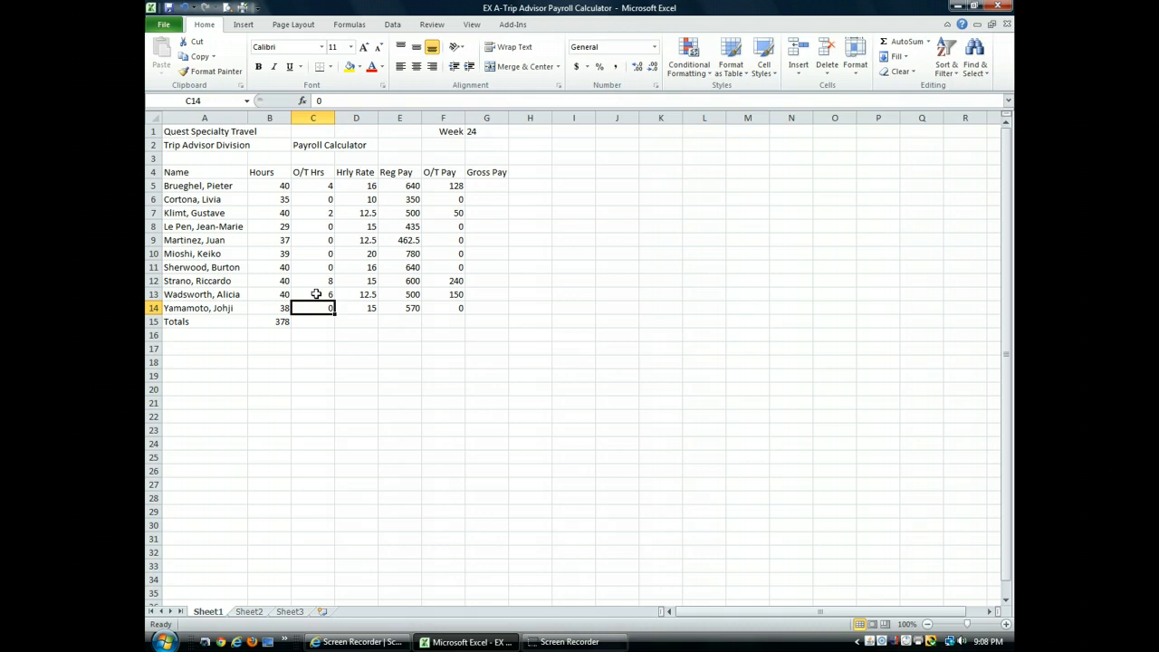
click(316, 295)
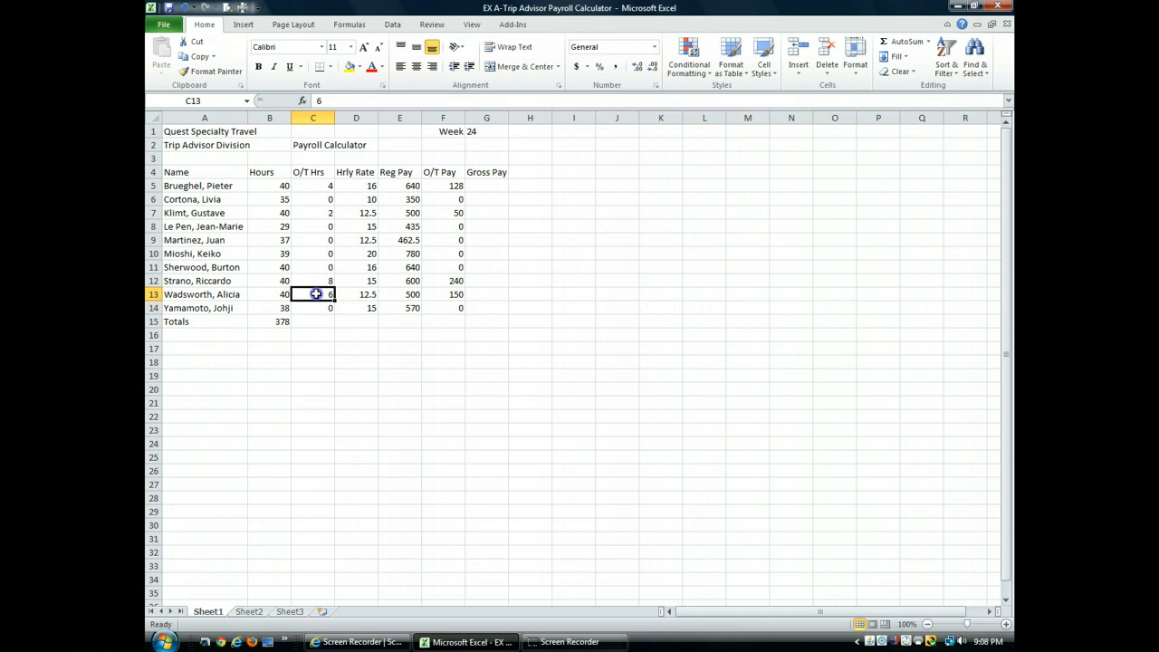
click(458, 295)
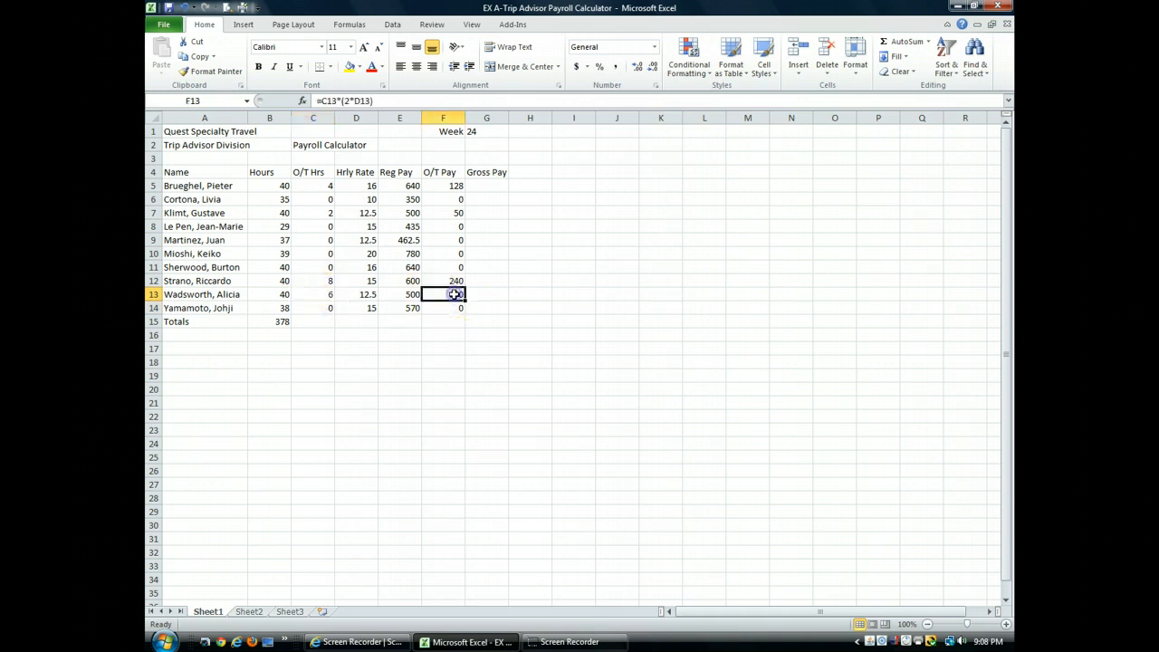
click(405, 294)
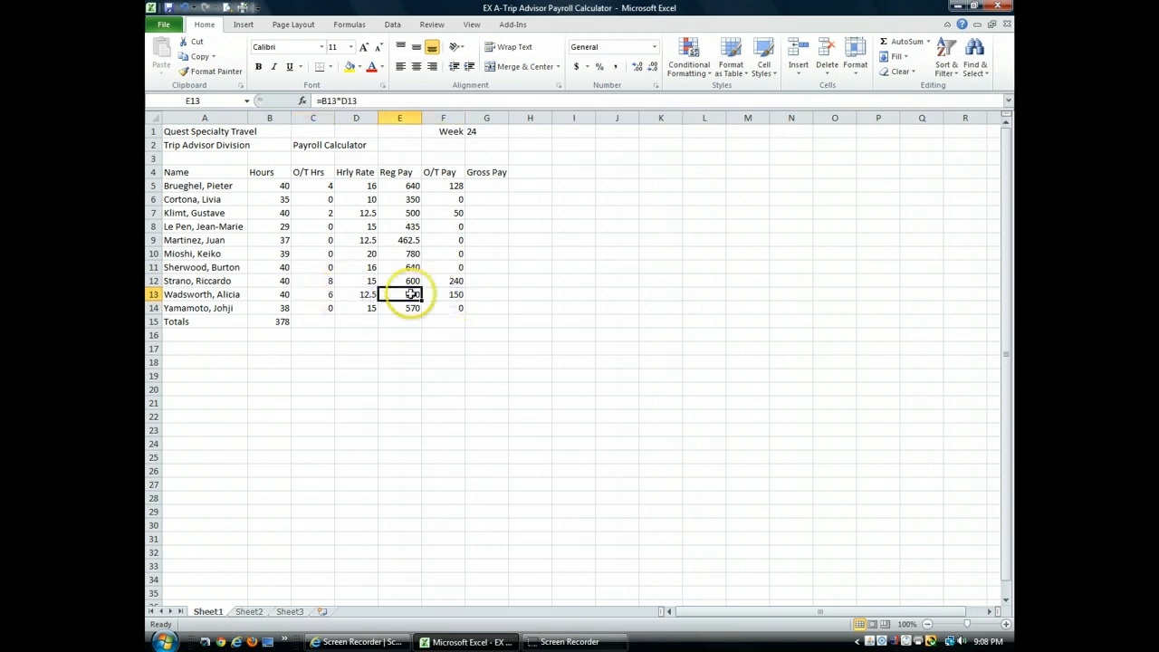
click(447, 294)
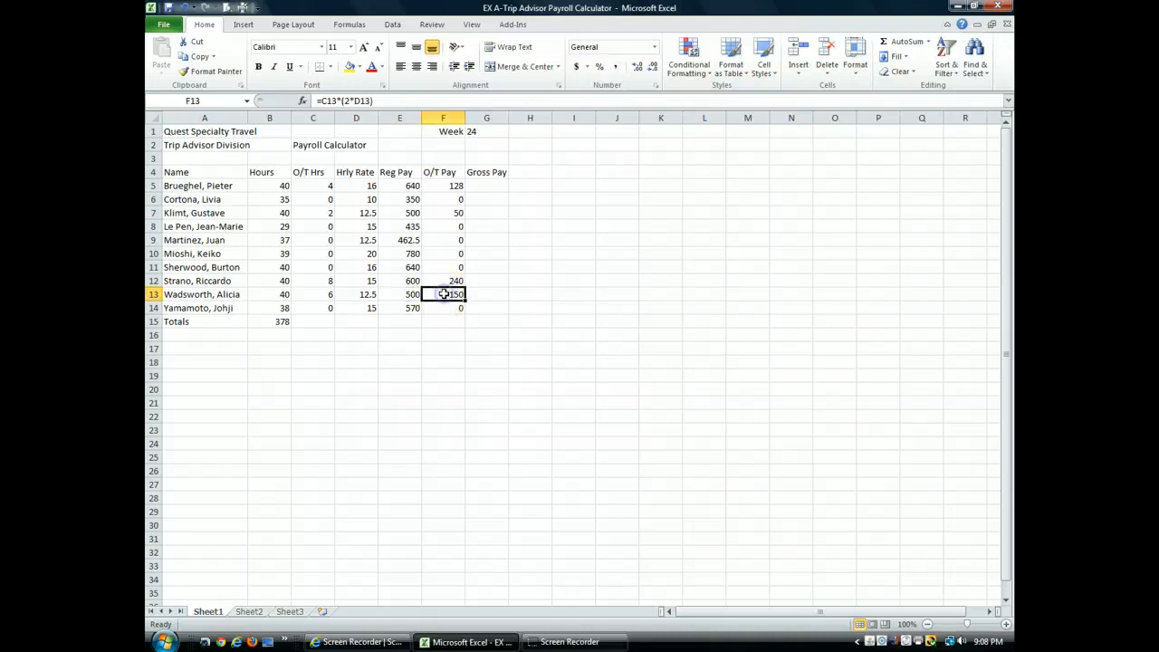
Enter the label Average Gross Pay in cell C18 below the payroll table
click(315, 363)
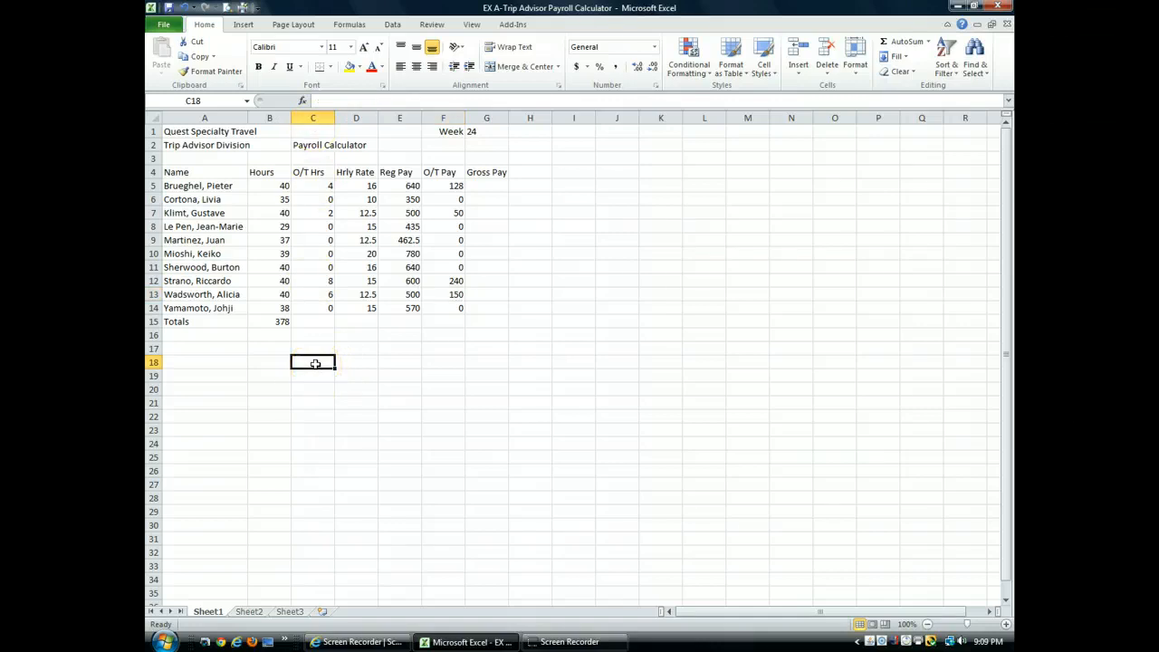
text(Av)
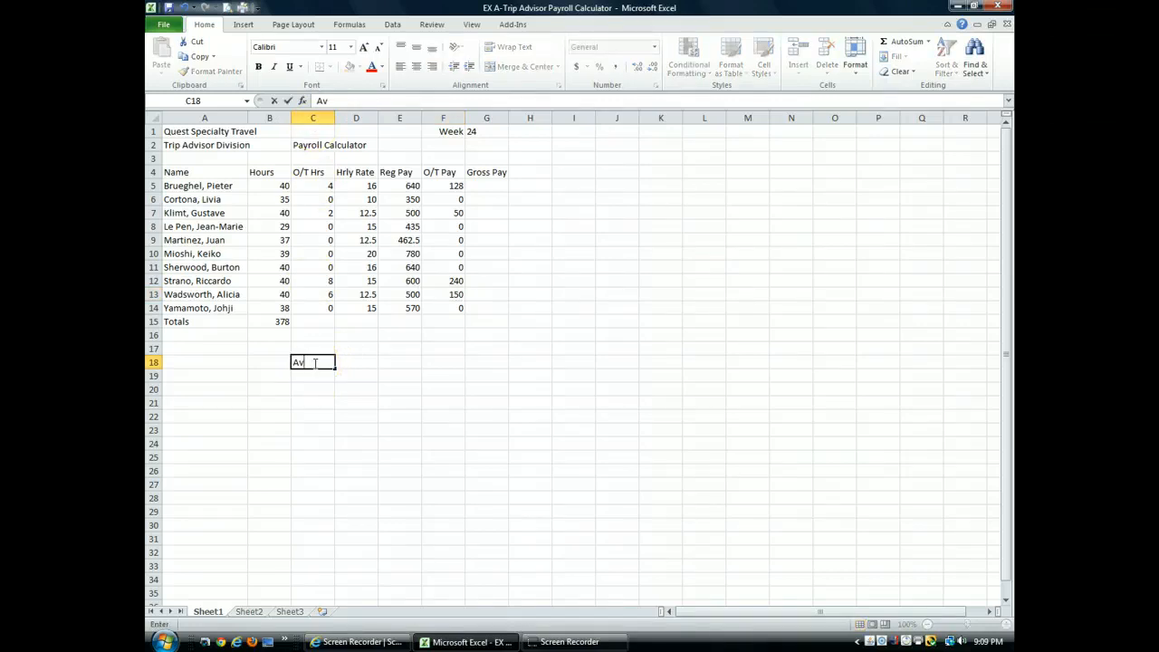
text(erage Gross Pa)
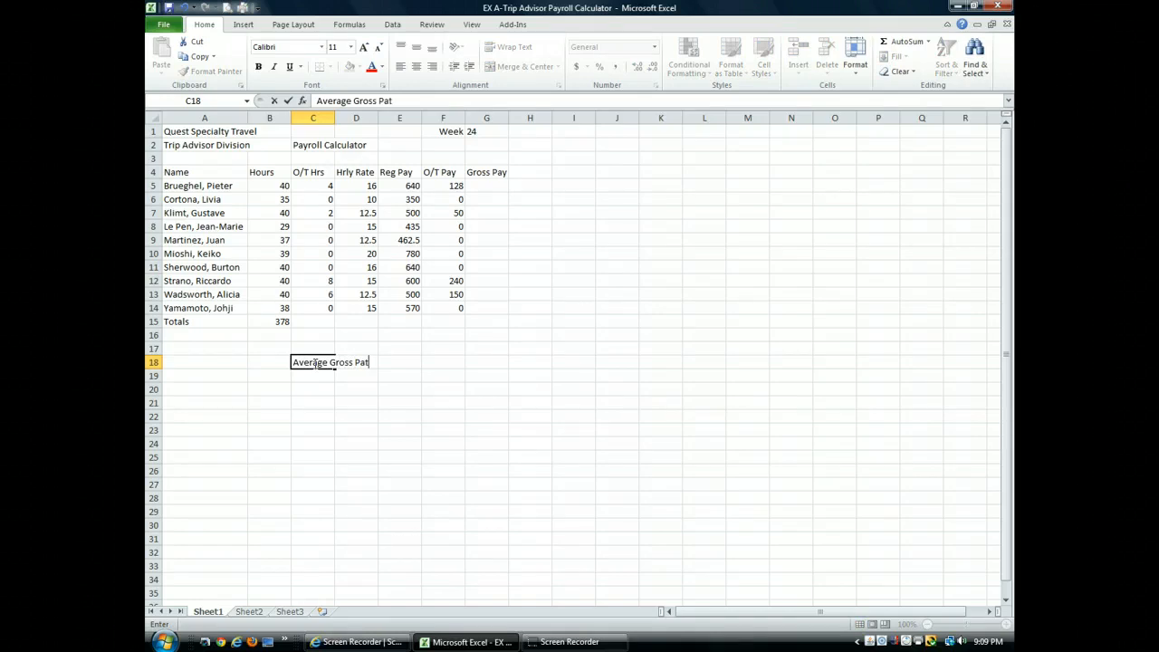
text(y)
key(Return)
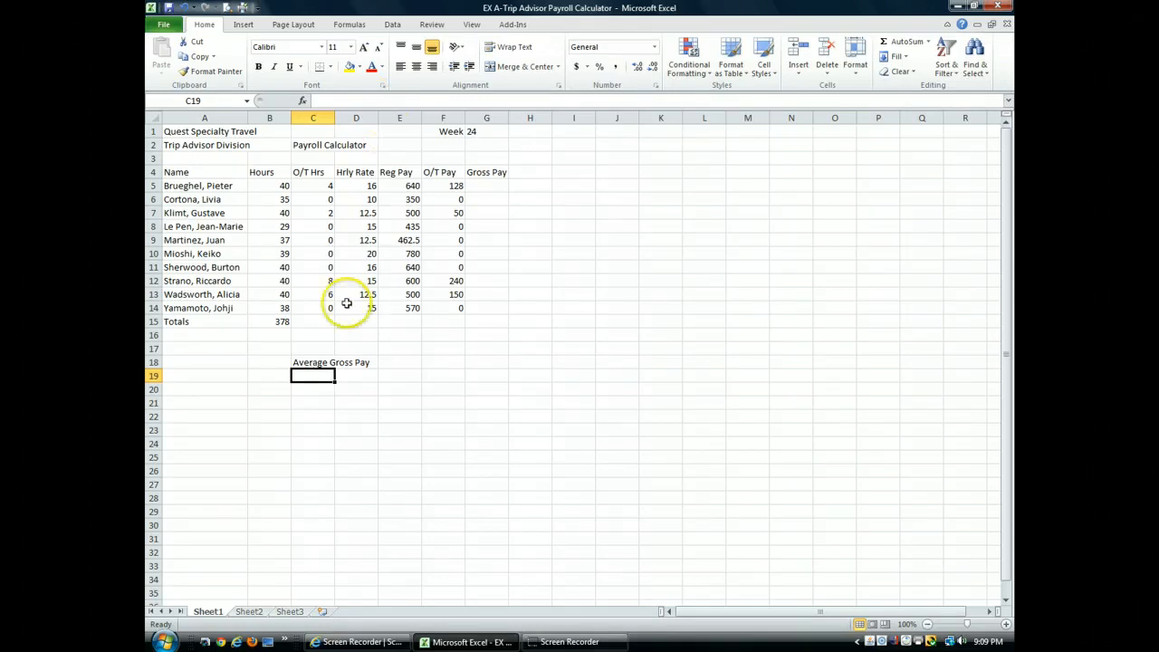
Enter hello in D18 beside the Average Gross Pay label, compare the contents of both cells and undo the entry
click(369, 363)
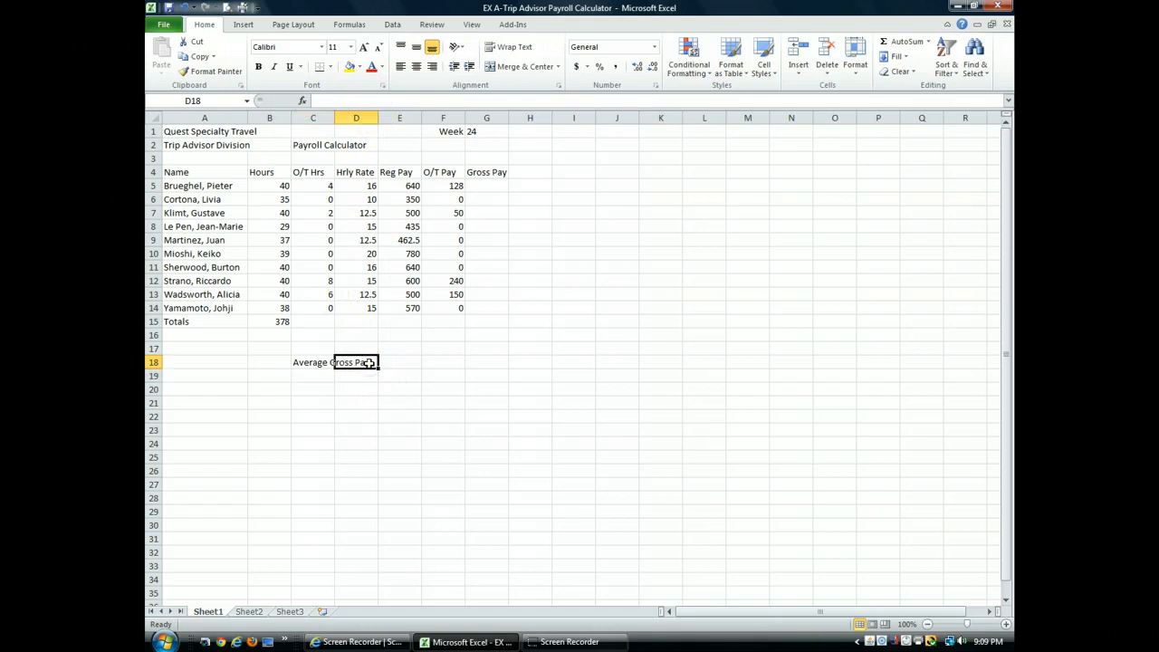
text(he)
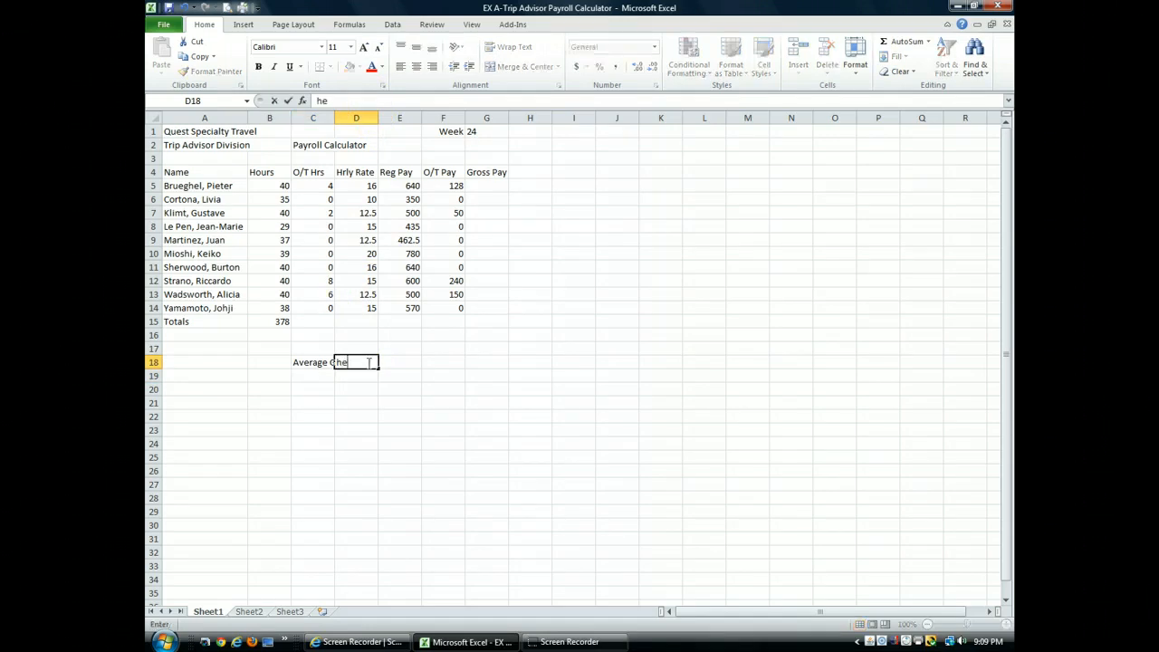
text(llo)
key(Return)
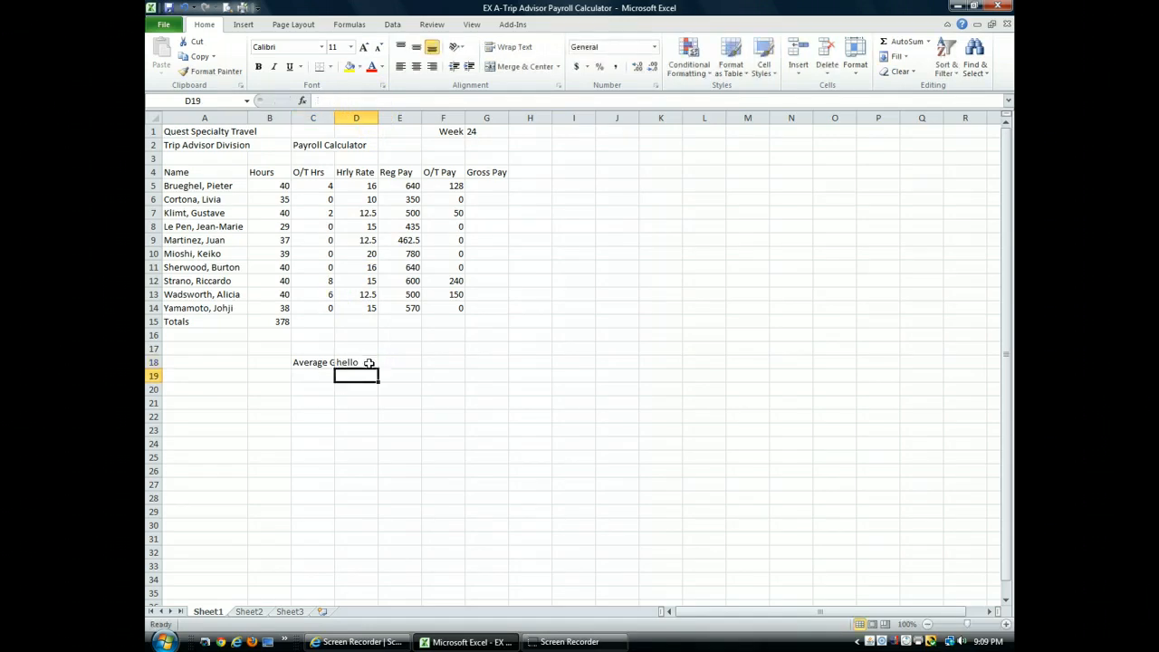
click(327, 362)
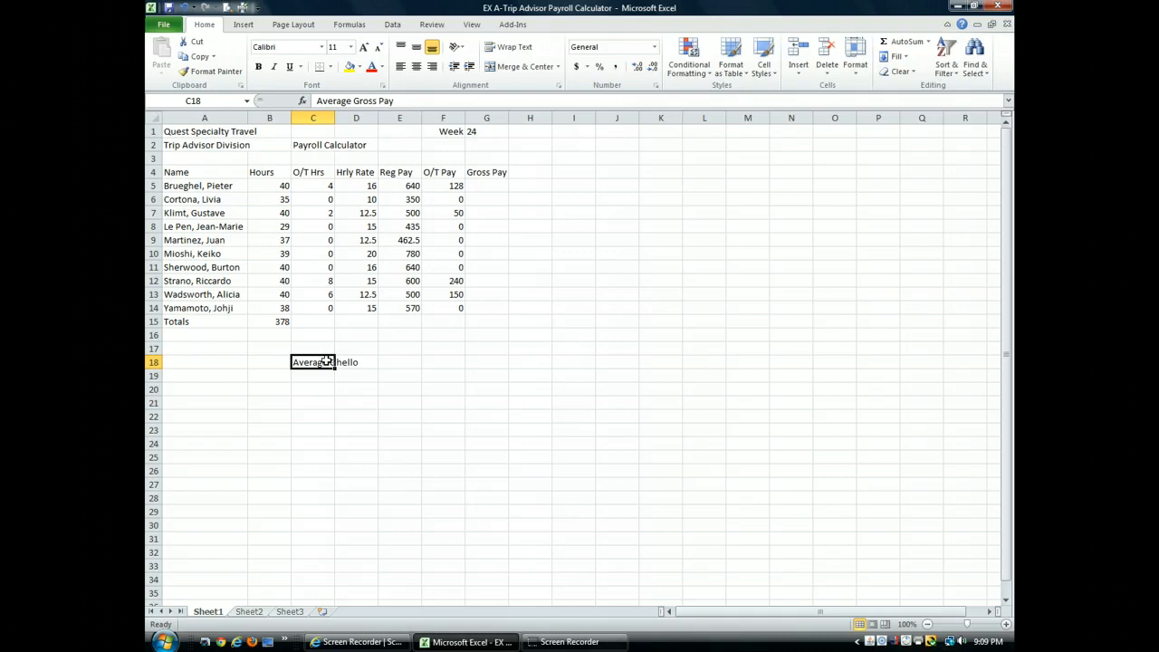
click(356, 362)
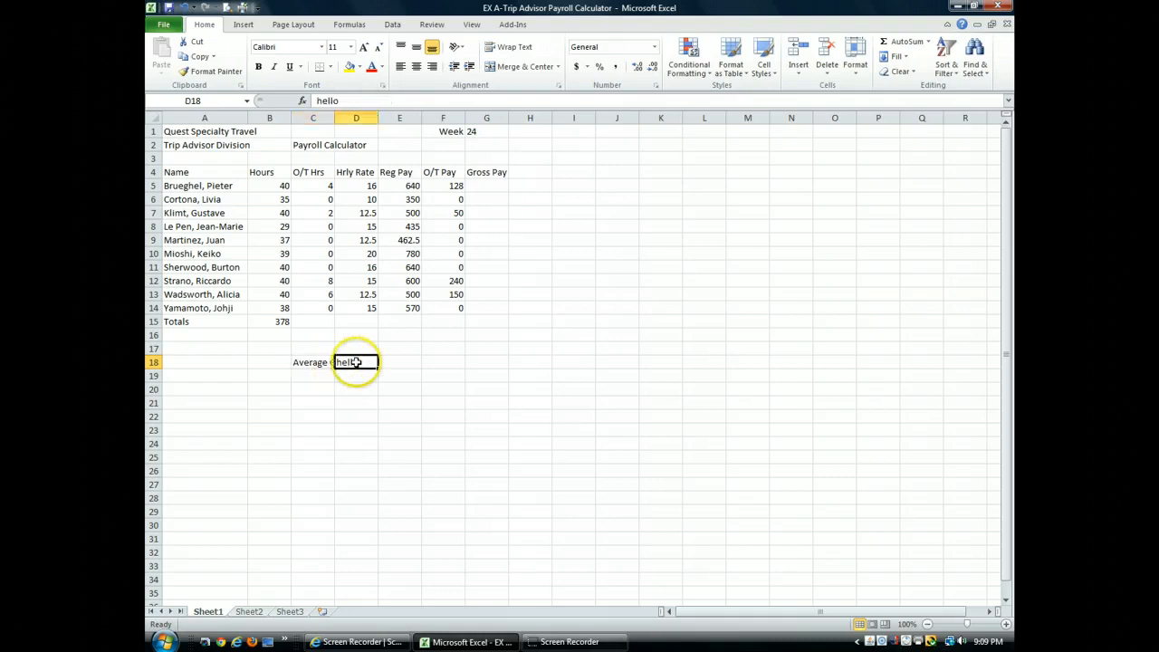
click(184, 10)
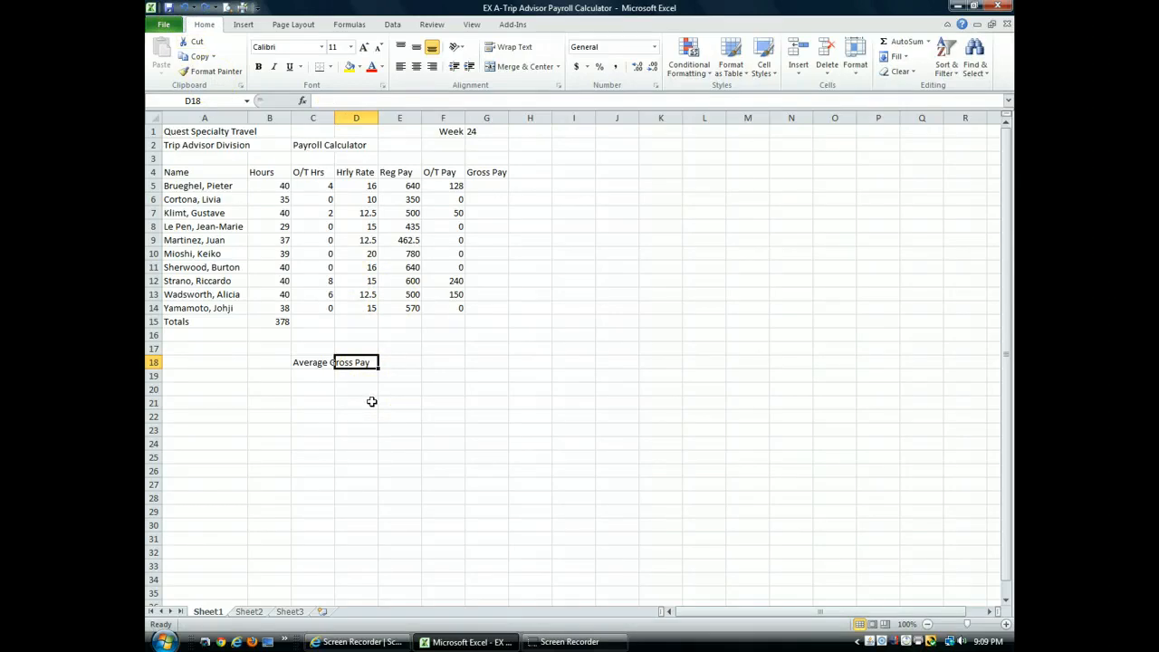
Fill the SUM formula from B15 across to G15 and check the copied formulas in C15 through F15
click(279, 321)
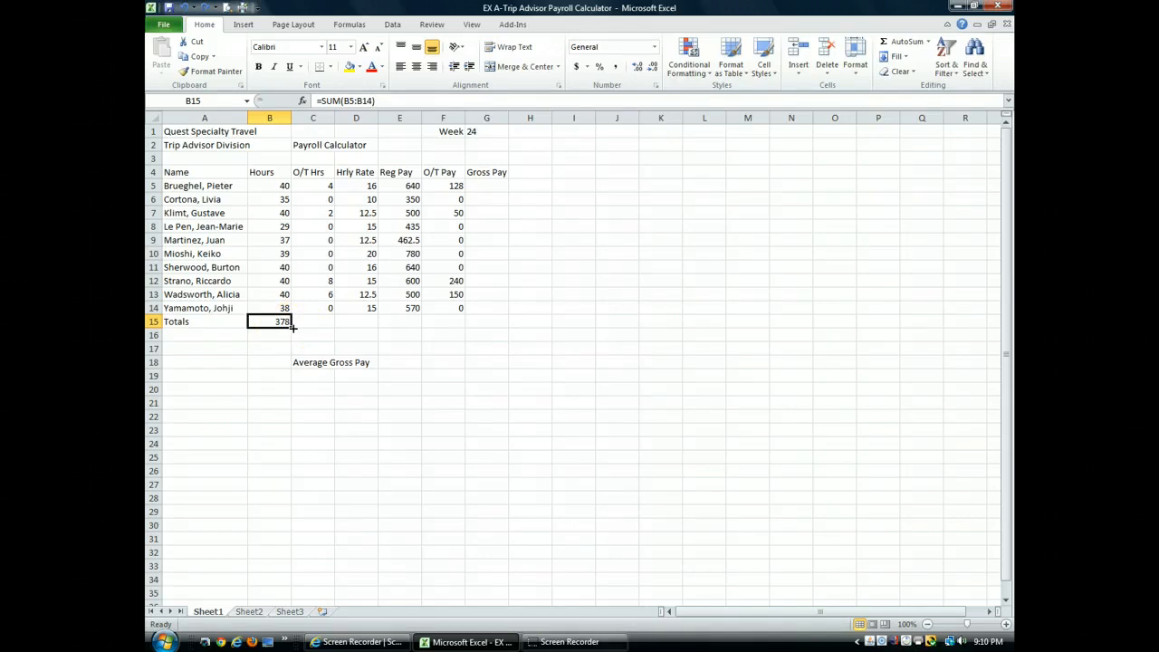
drag(292, 327, 293, 328)
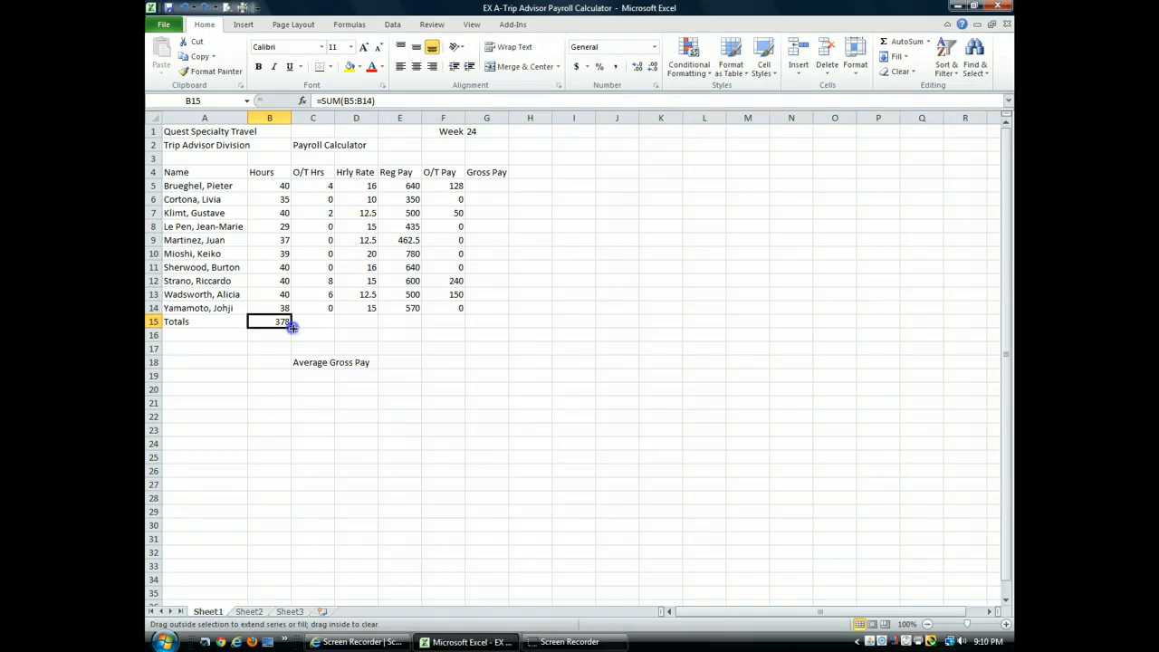
drag(293, 327, 293, 328)
drag(294, 326, 488, 328)
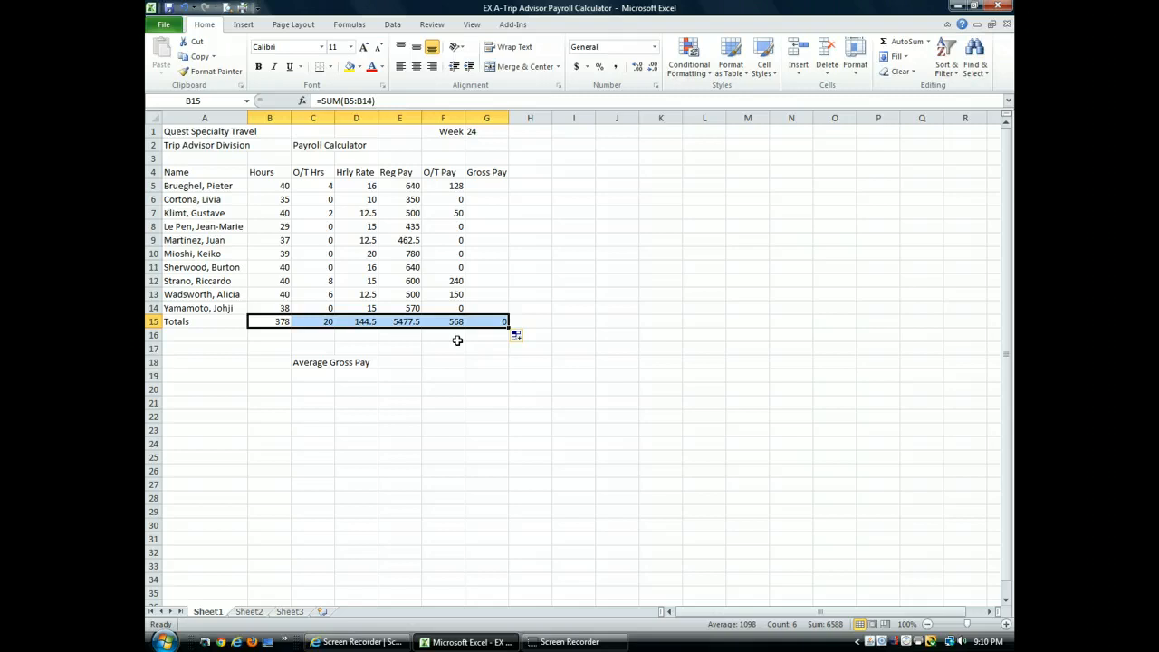
click(319, 321)
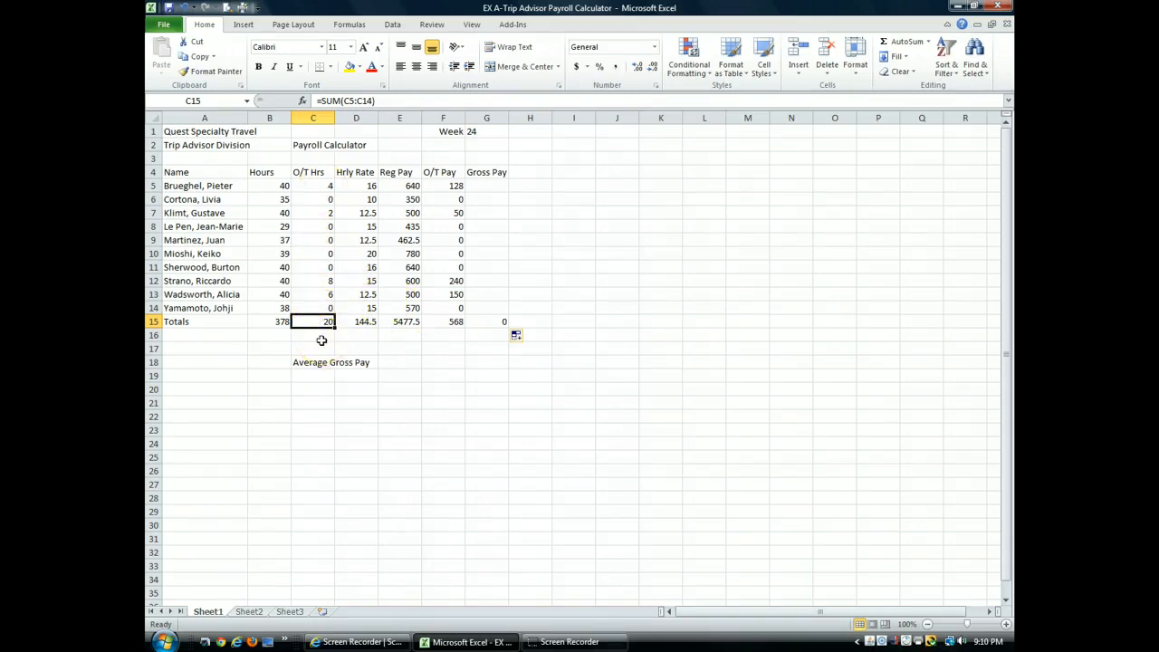
click(363, 321)
click(412, 322)
click(445, 322)
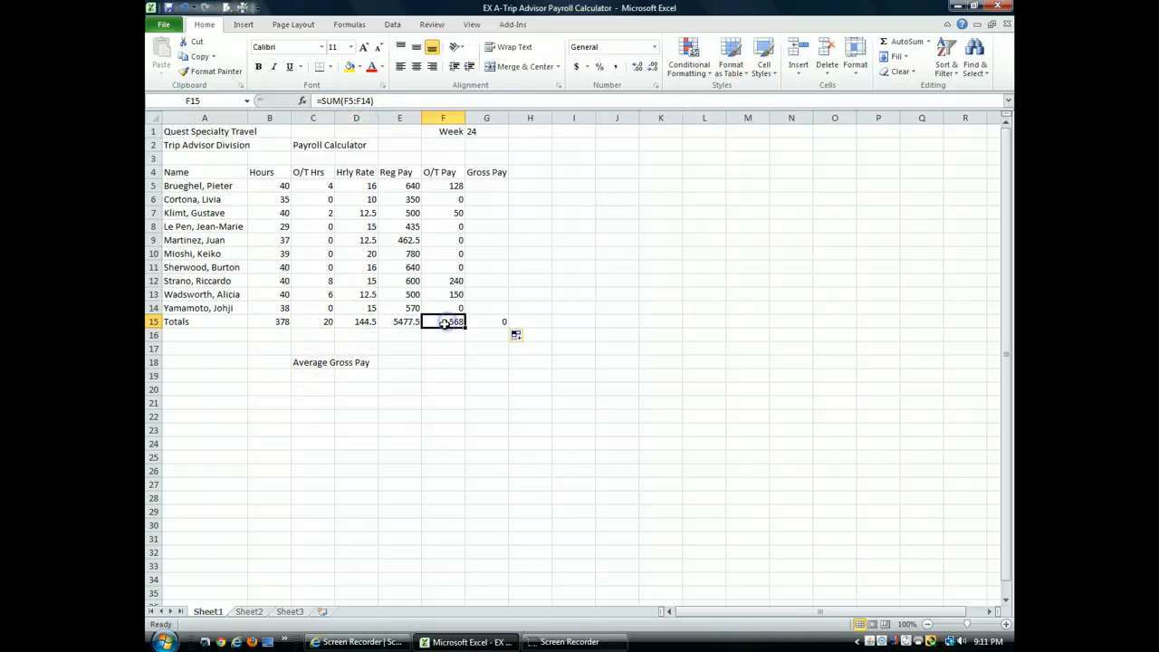